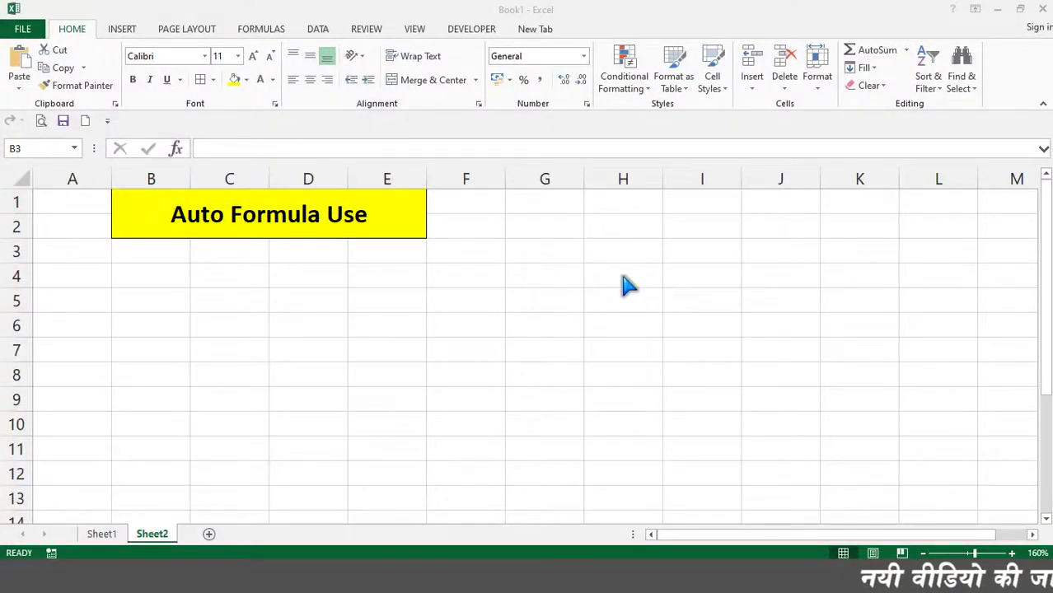
# Enter 1 in B3 and 8 in B4, correcting a mistyped 2.
pyautogui.click(252, 226)
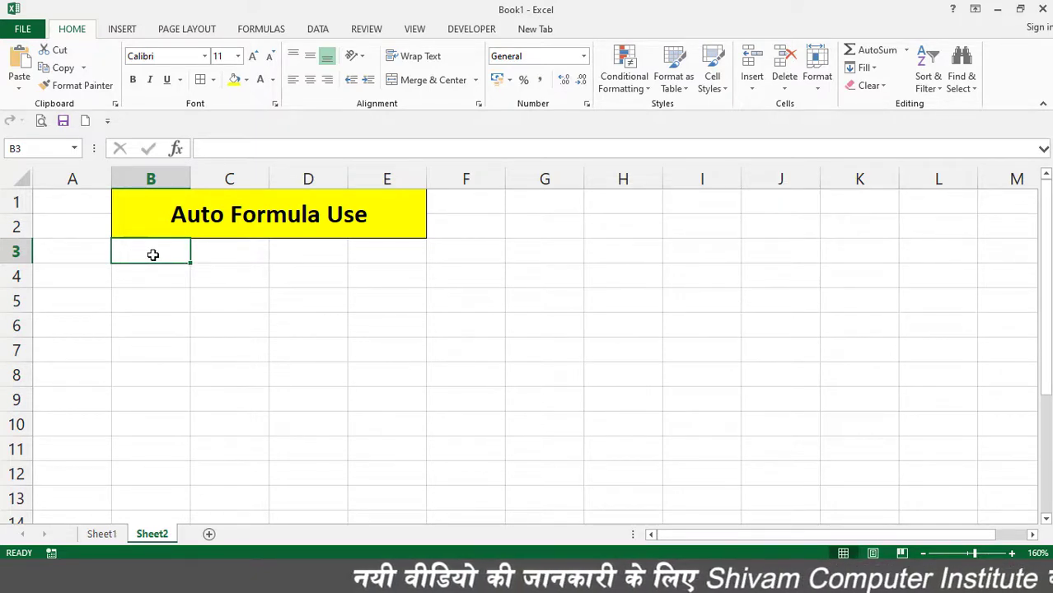
pyautogui.write('1')
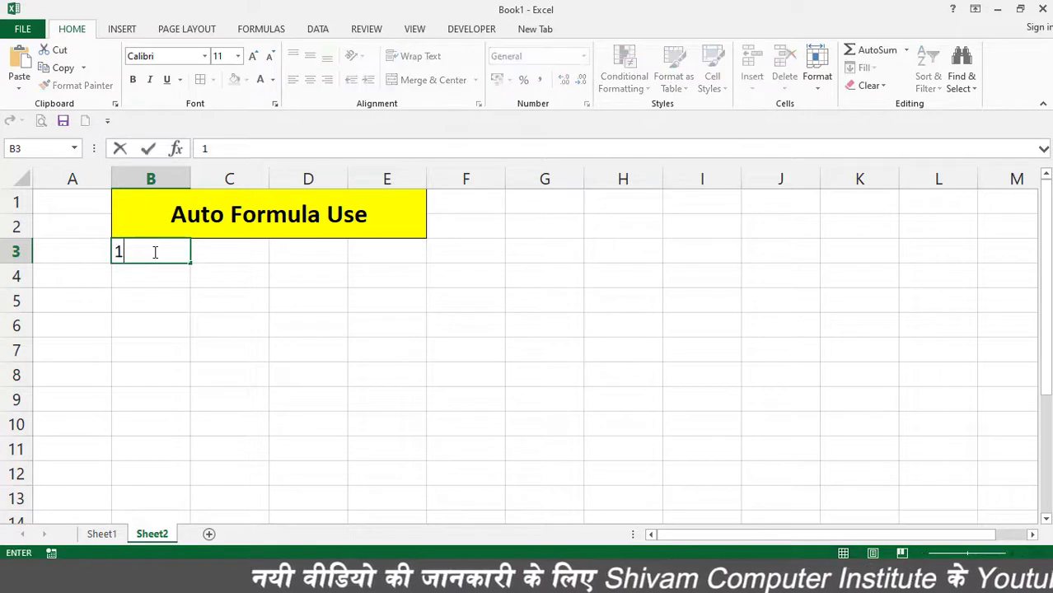
pyautogui.click(159, 276)
pyautogui.write('2')
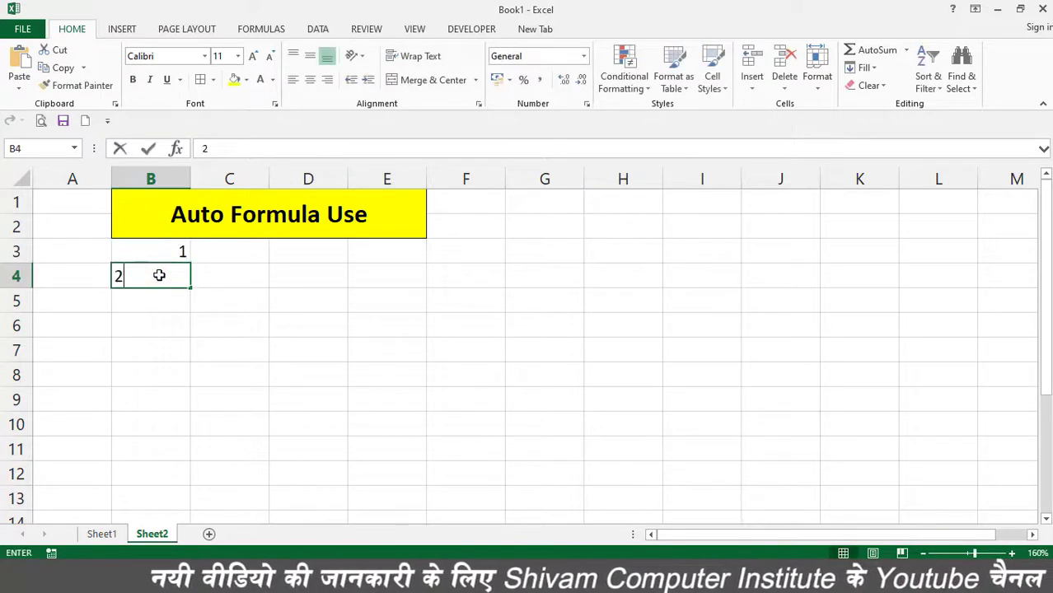
pyautogui.press('BackSpace')
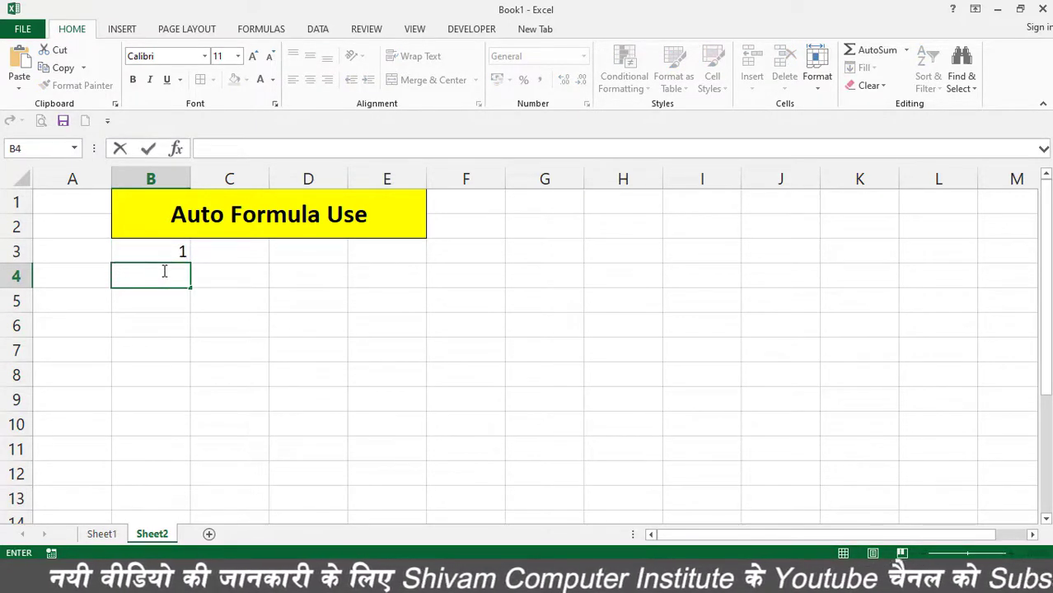
pyautogui.write('8')
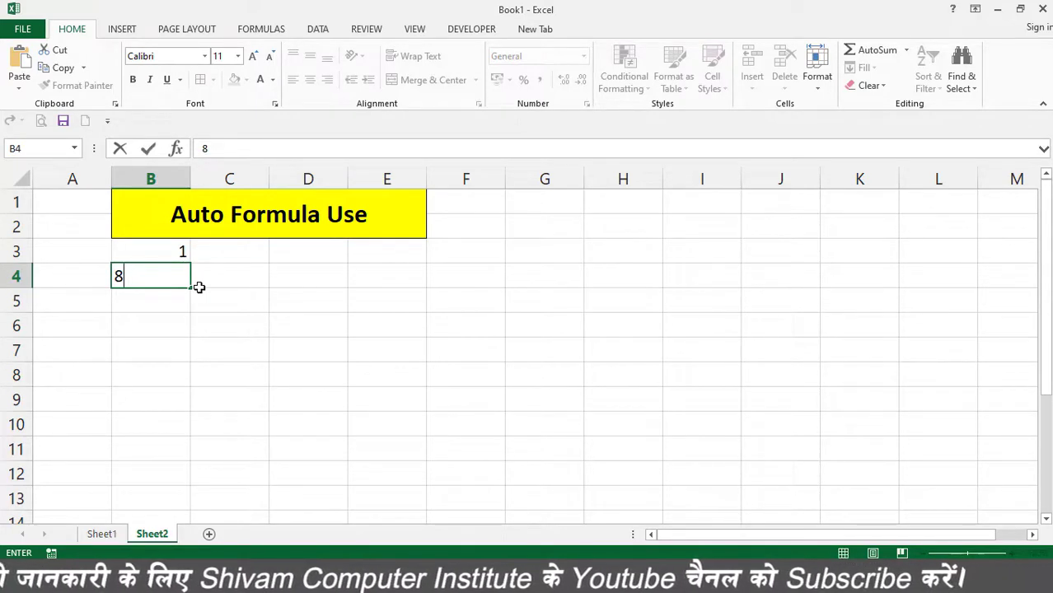
# Insert an AutoSum formula =SUM(B3:B4) in B5 that totals 9.
pyautogui.click(158, 301)
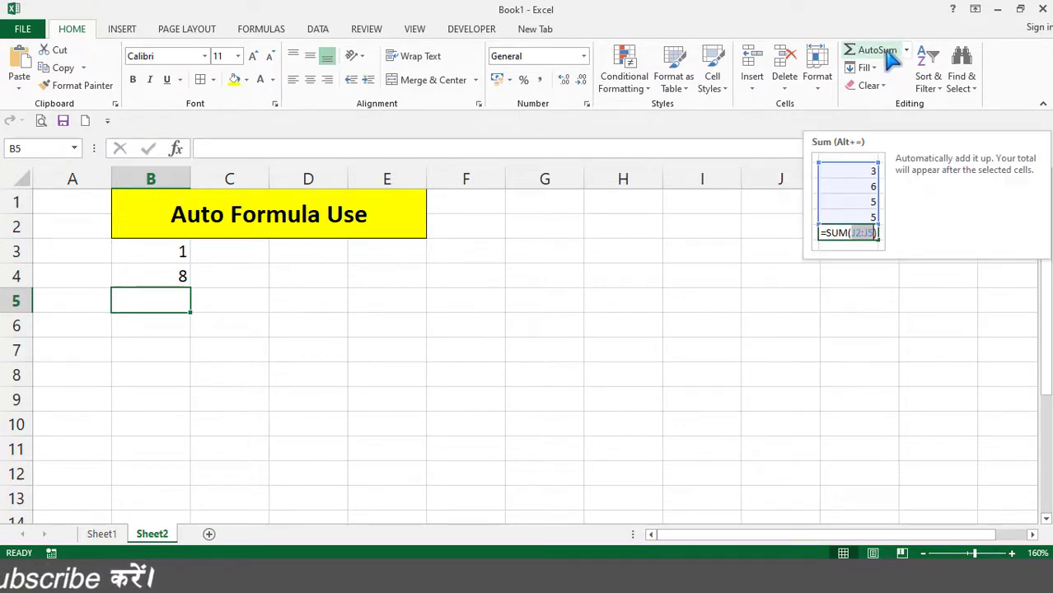
pyautogui.click(880, 53)
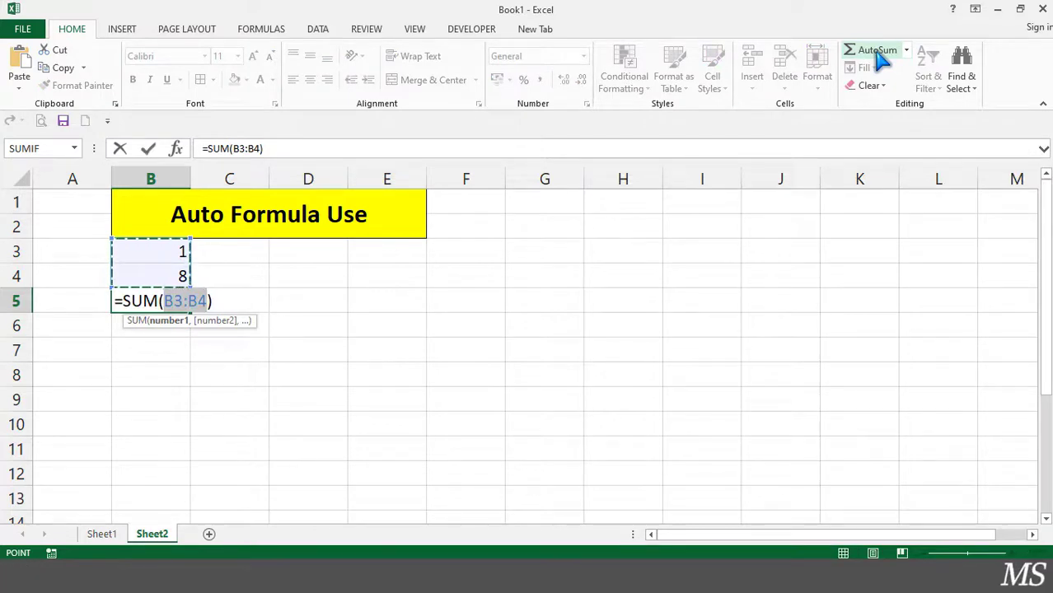
pyautogui.press('Return')
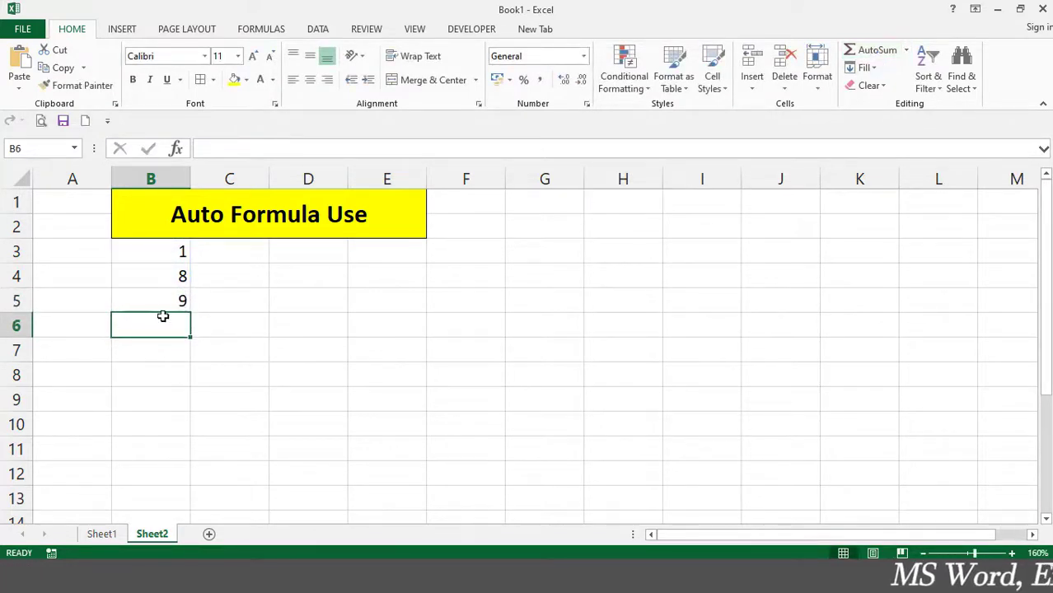
# Insert an AVERAGE of B3:B5 in B6 from the AutoSum list, giving 6.
pyautogui.click(165, 300)
pyautogui.click(167, 320)
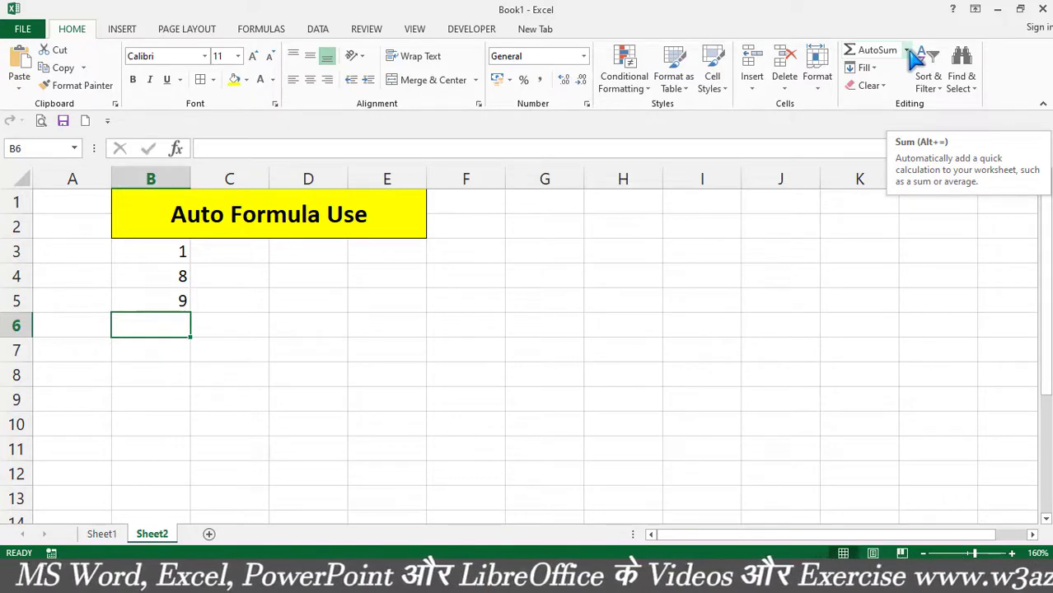
pyautogui.click(906, 52)
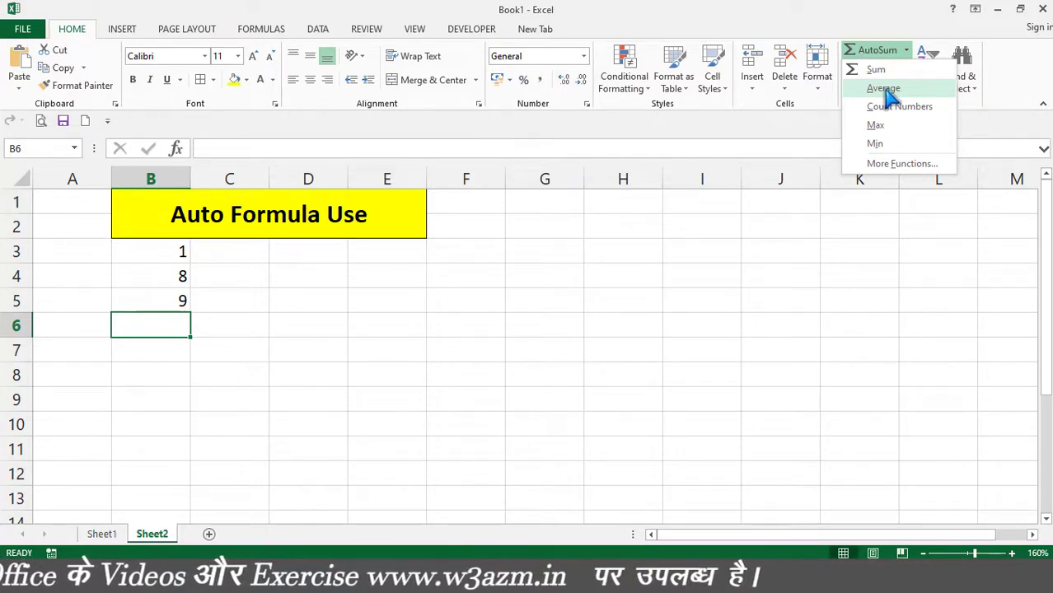
pyautogui.click(885, 89)
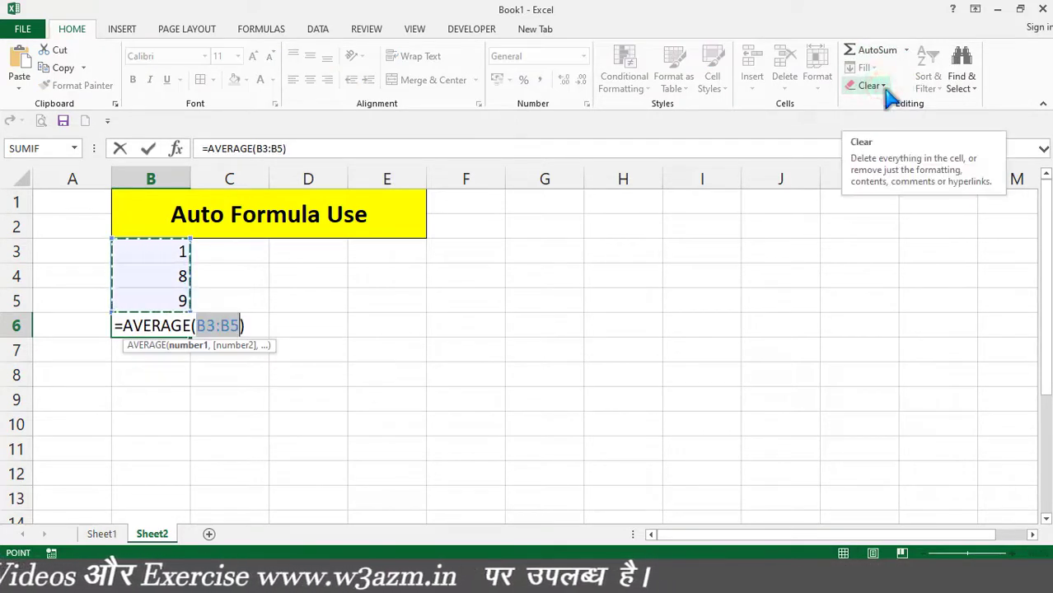
pyautogui.press('Return')
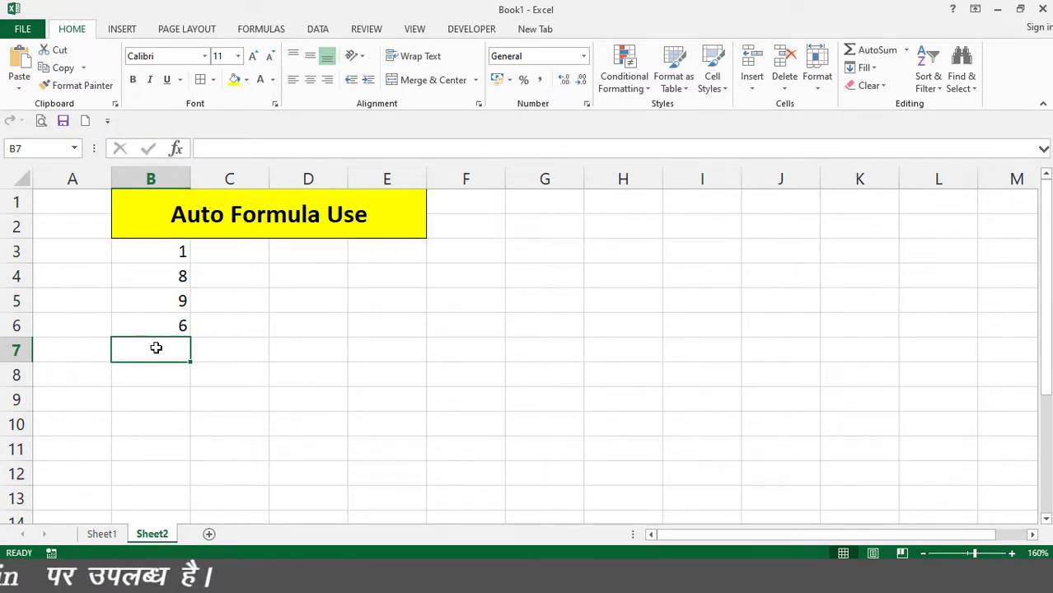
# Use AutoSum's Count Numbers to count B3:B6 in B7, giving 4.
pyautogui.click(906, 51)
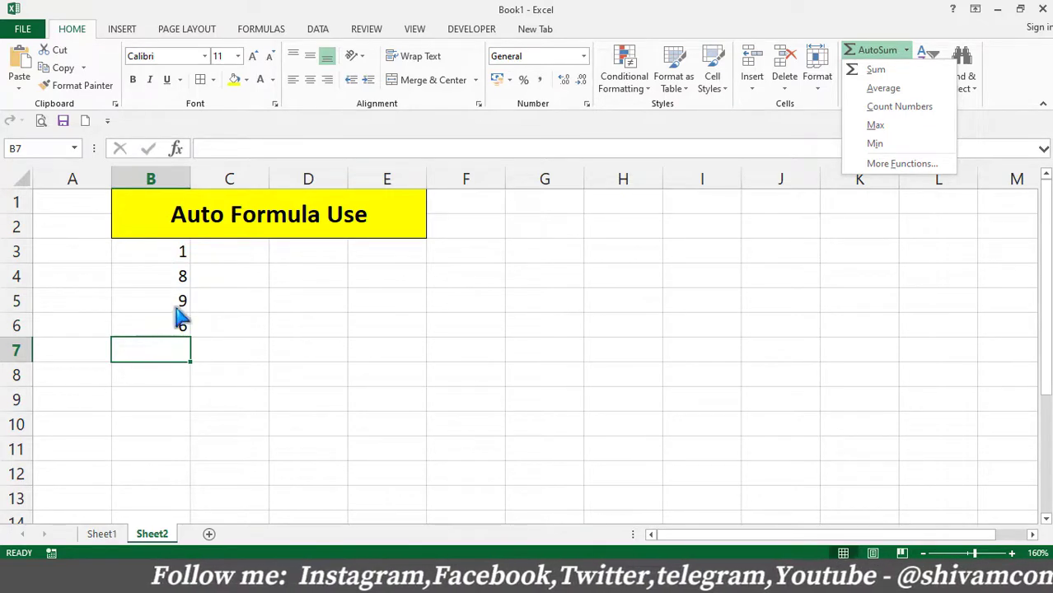
pyautogui.click(896, 105)
pyautogui.press('Return')
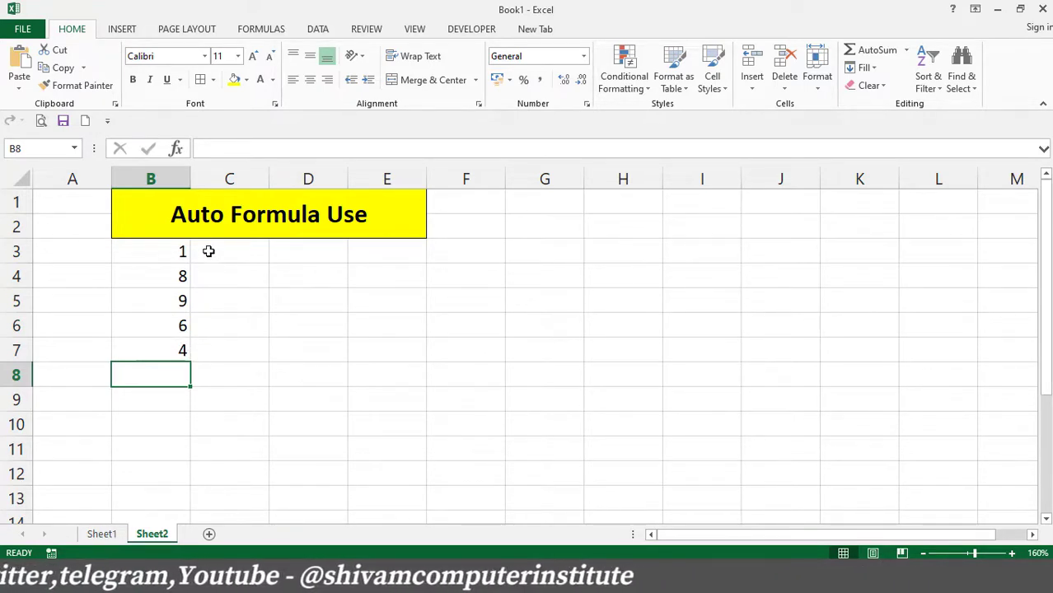
# Add a MAX formula over B3:B7 in B8, returning 9.
pyautogui.click(906, 50)
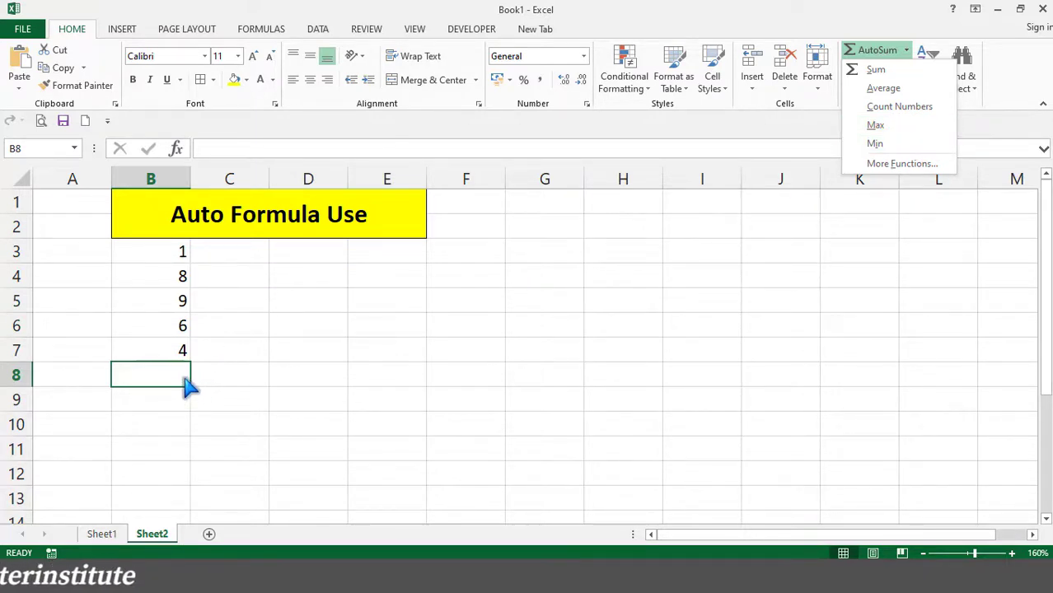
pyautogui.click(883, 126)
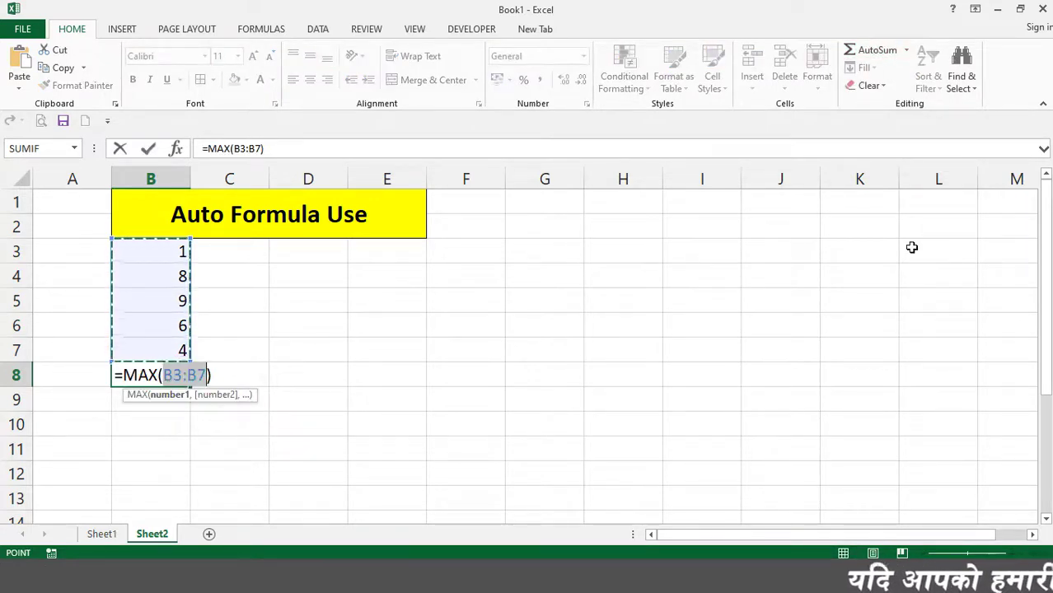
pyautogui.press('Return')
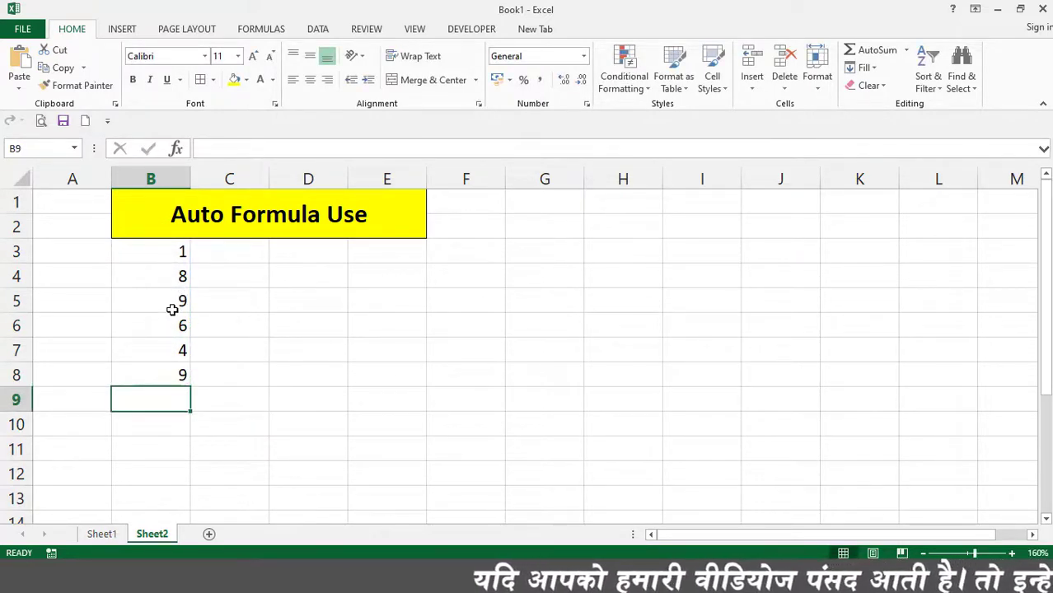
pyautogui.click(906, 51)
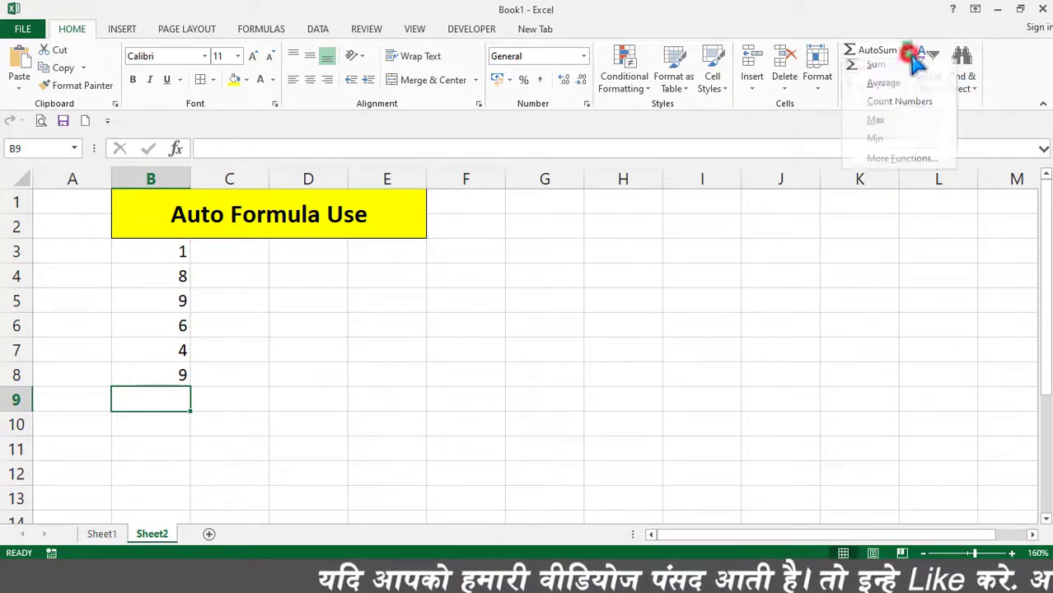
# Choose Min to place the minimum of B3:B8 in B9, returning 1.
pyautogui.click(886, 146)
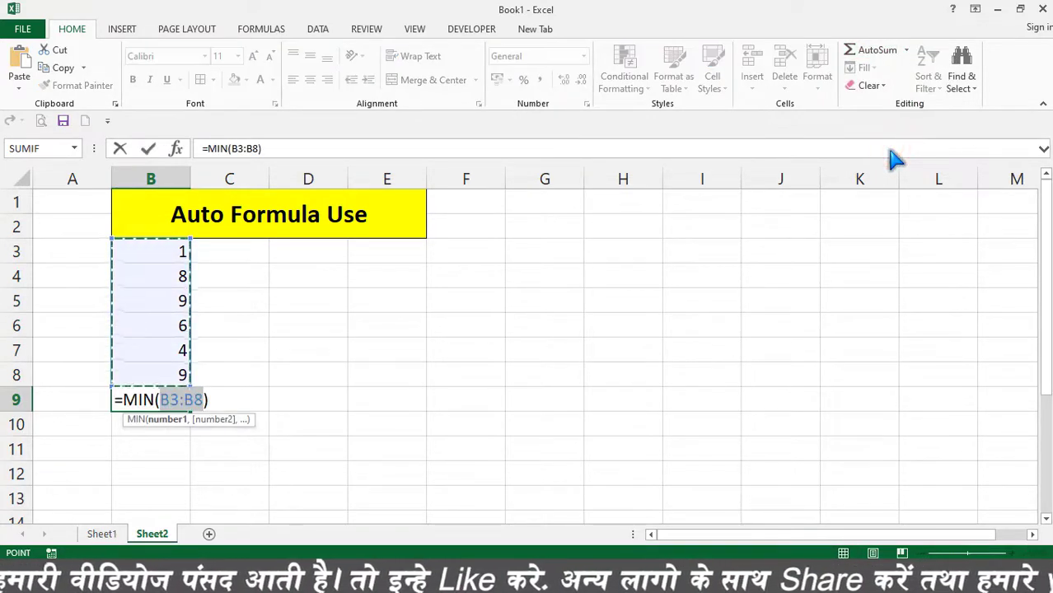
pyautogui.press('Return')
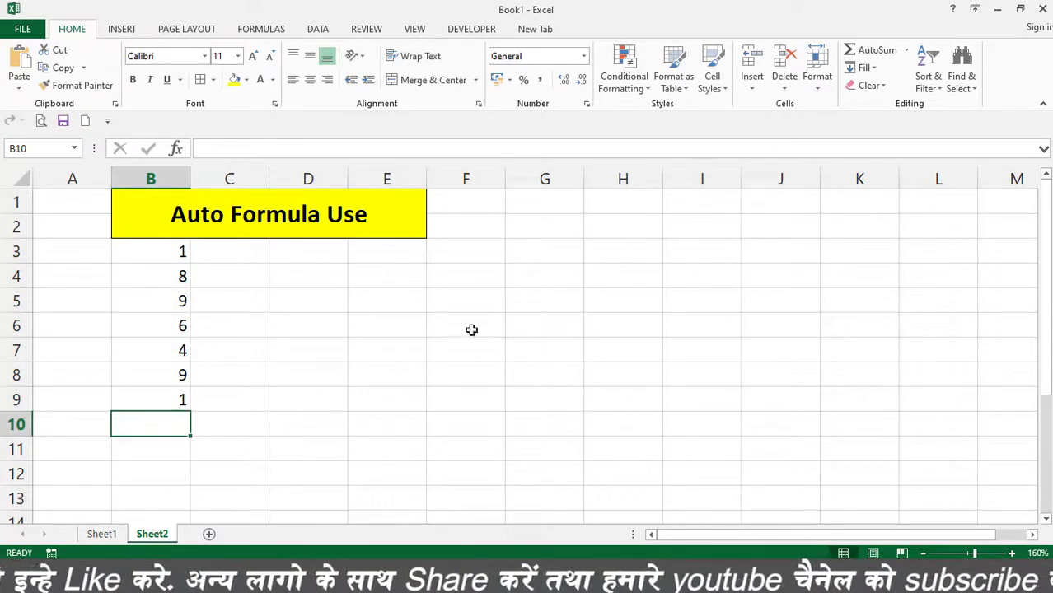
pyautogui.click(906, 50)
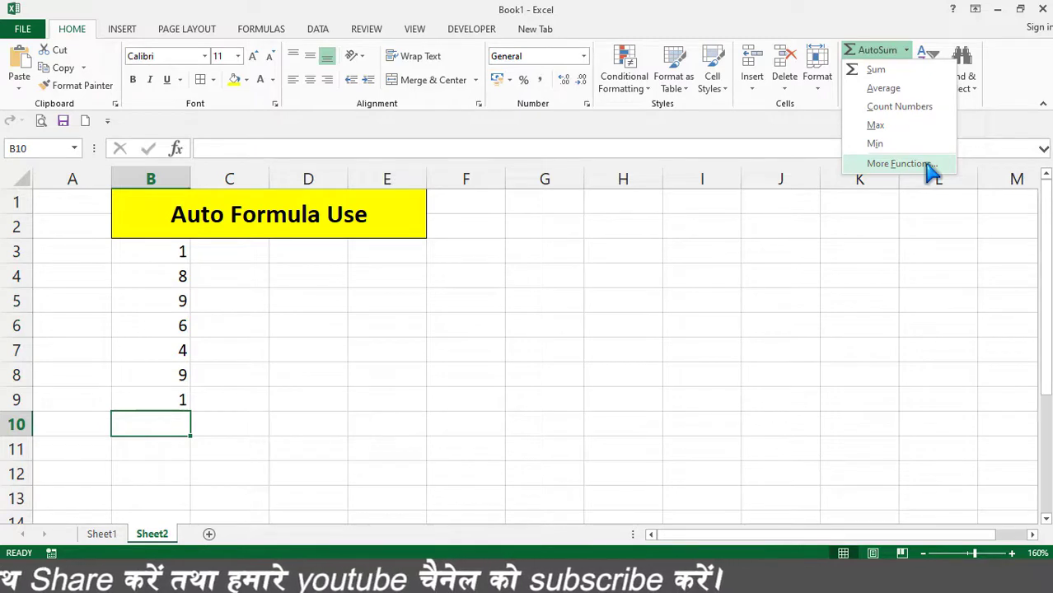
pyautogui.click(930, 167)
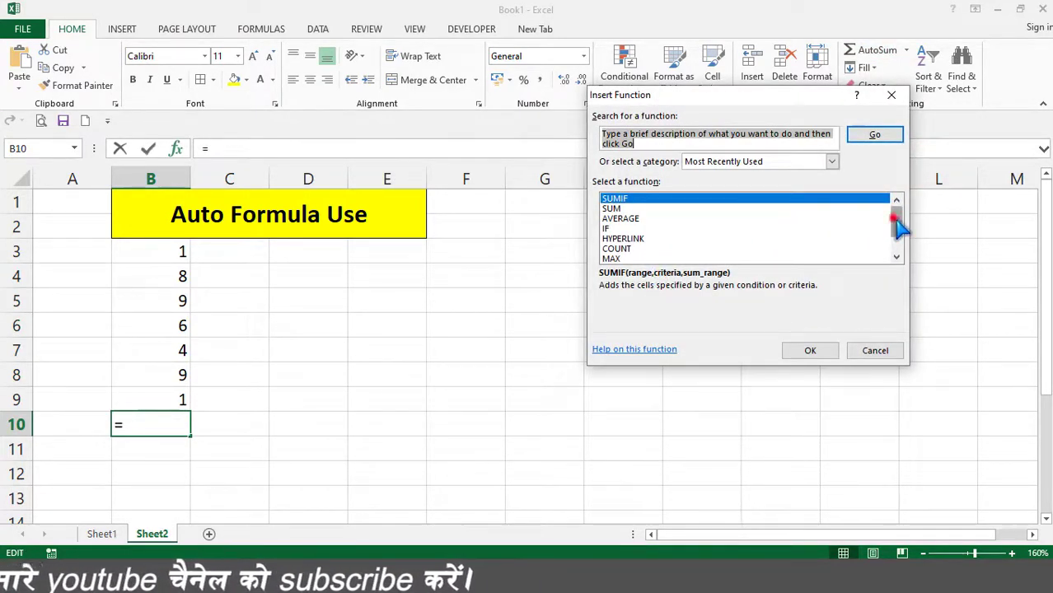
pyautogui.moveTo(897, 219)
pyautogui.mouseDown()
pyautogui.moveTo(902, 253)
pyautogui.moveTo(895, 219)
pyautogui.mouseUp()
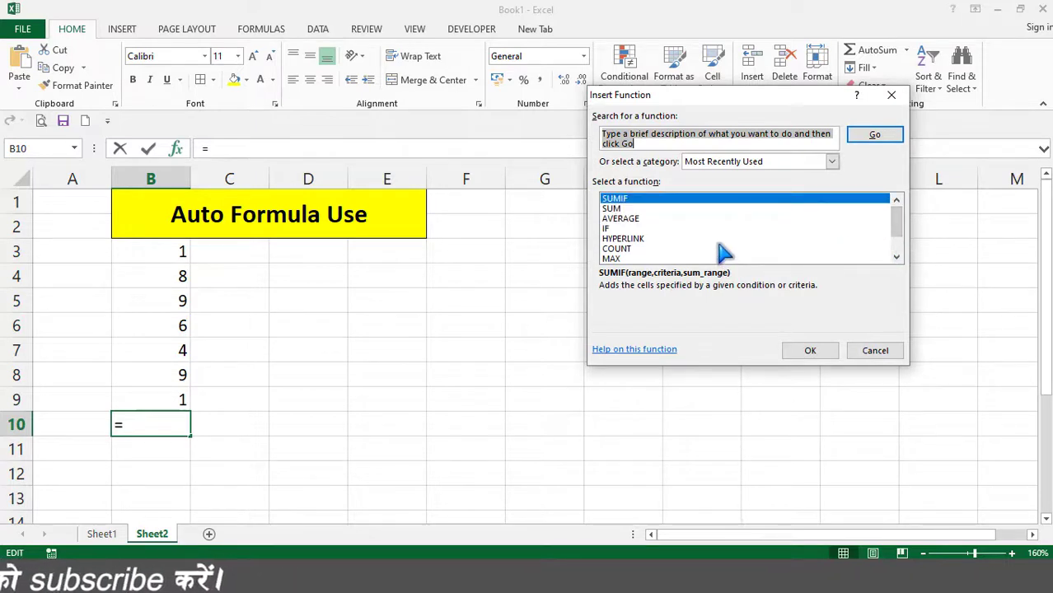
pyautogui.click(867, 352)
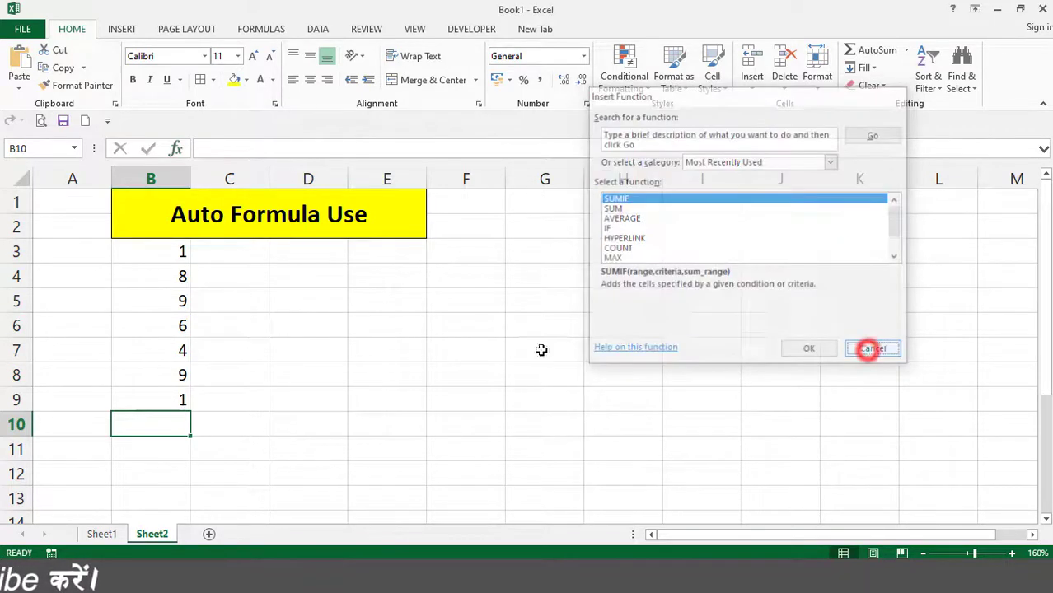